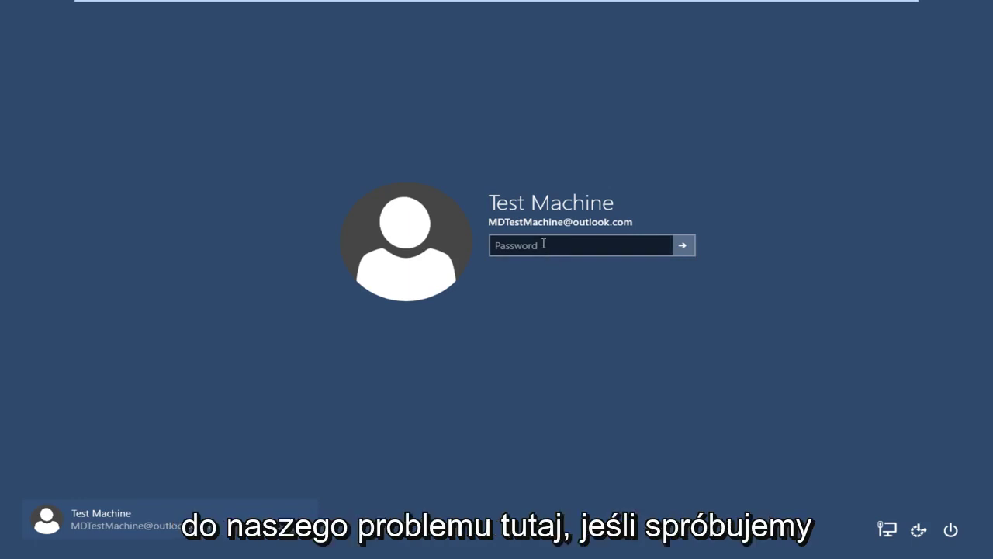
Step: Try the old password on the Windows 10 VM, then exit full-screen after the incorrect-password message
left_click(543, 246)
type("a")
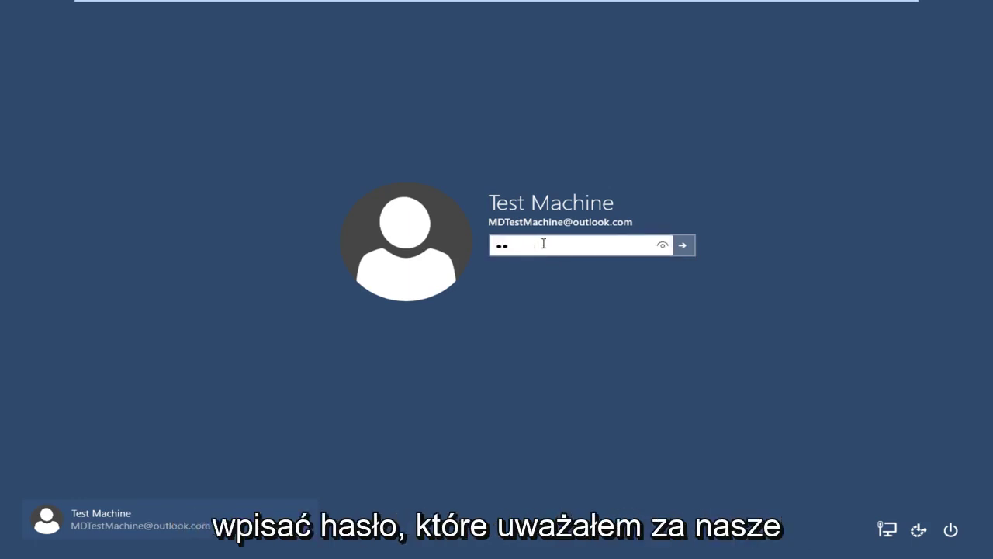
key("Return")
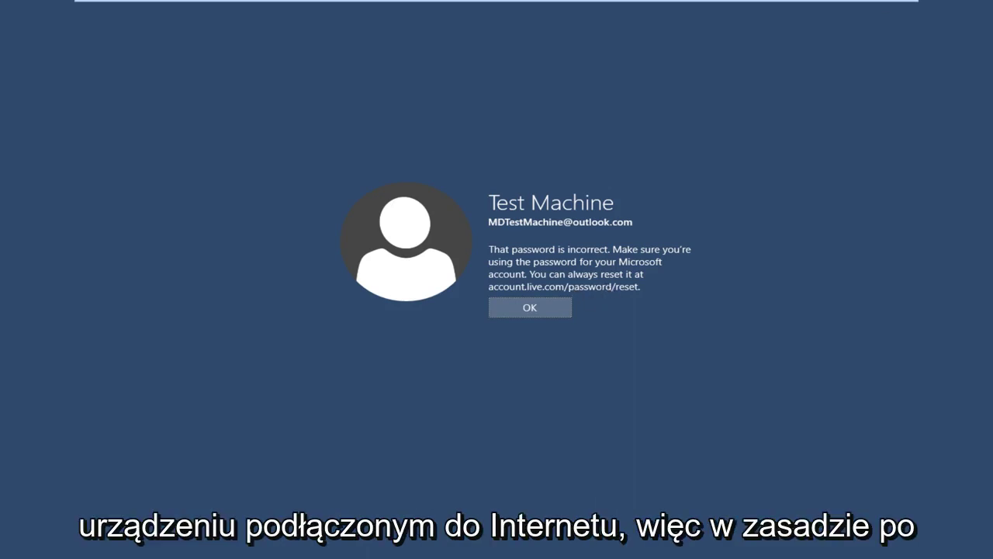
left_click(886, 9)
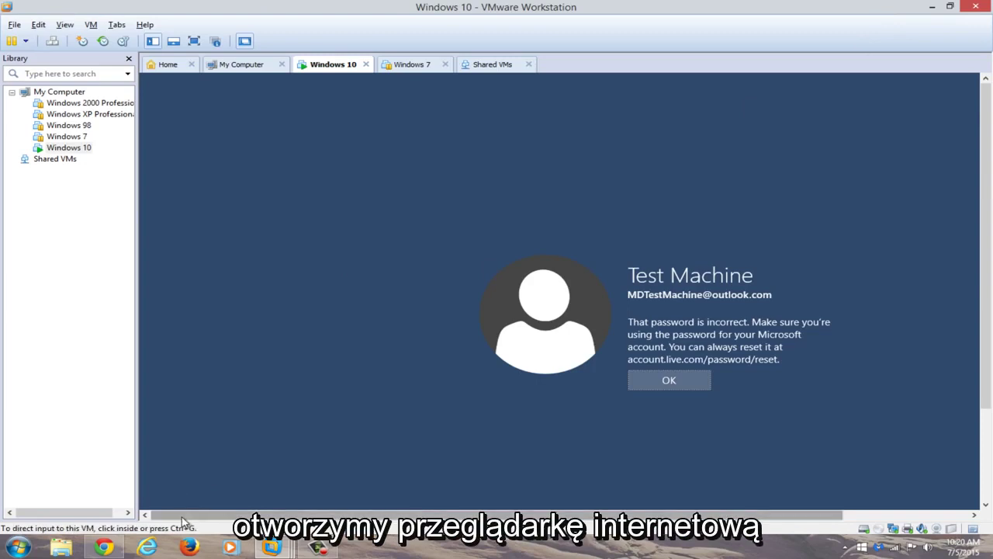
Step: Load accounts.live.com/password/reset in a maximized browser window
left_click(106, 547)
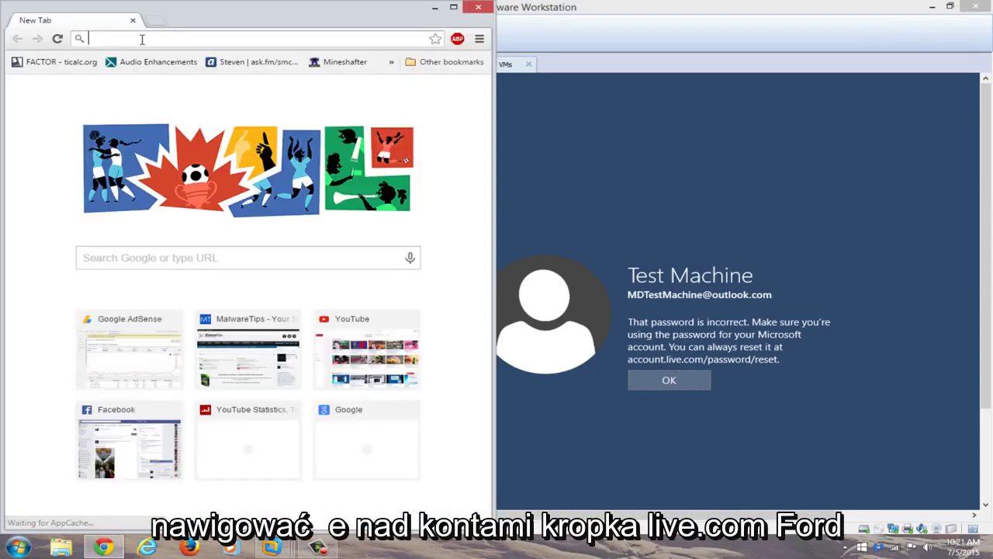
type("accounts.live")
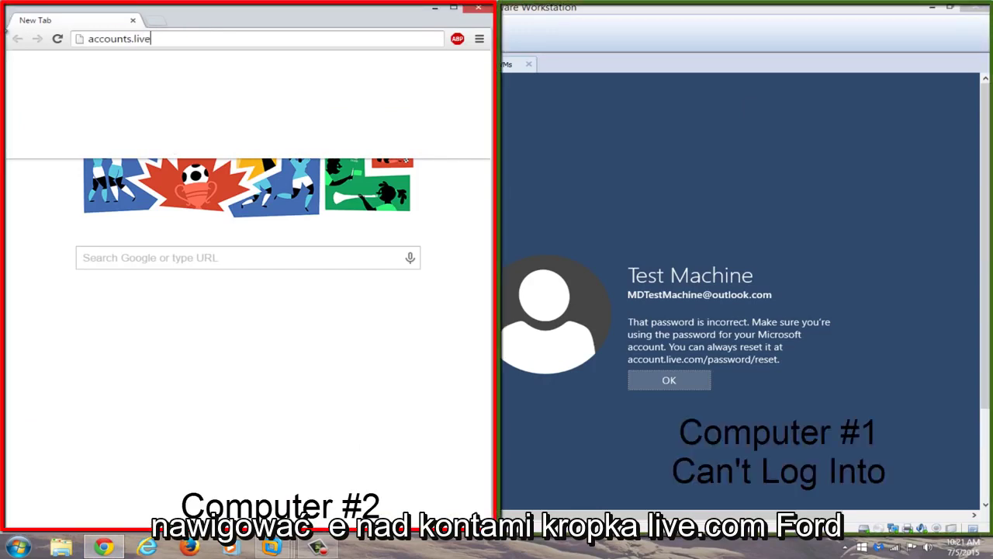
type(".com/password/reset")
key("Return")
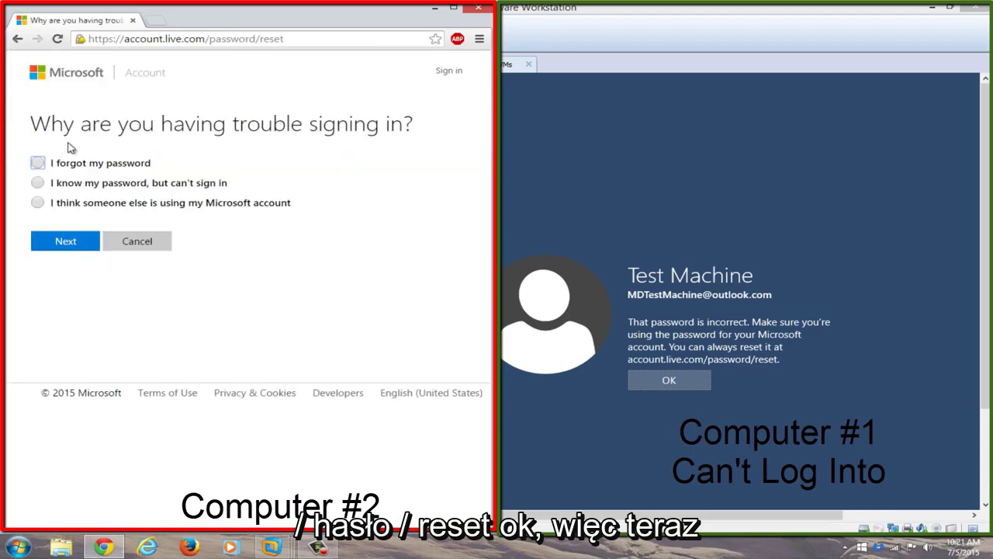
left_click(454, 8)
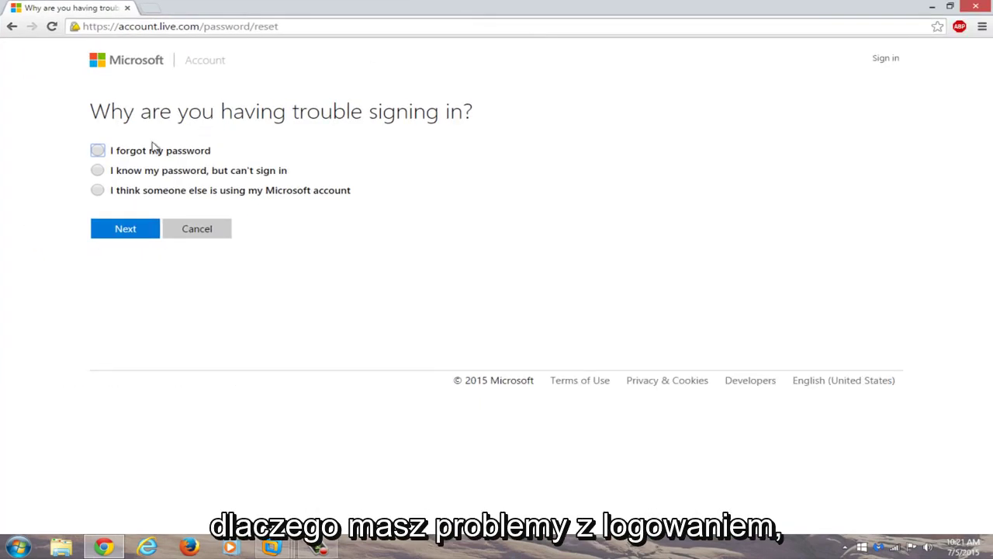
Step: Choose 'I forgot my password', continue, and snap the browser to the left half
left_click(99, 151)
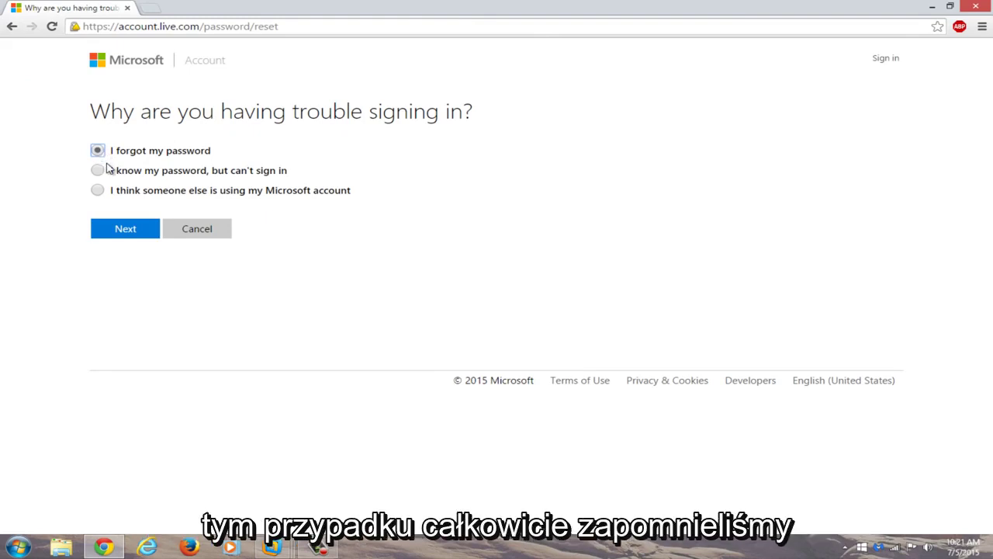
left_click(124, 230)
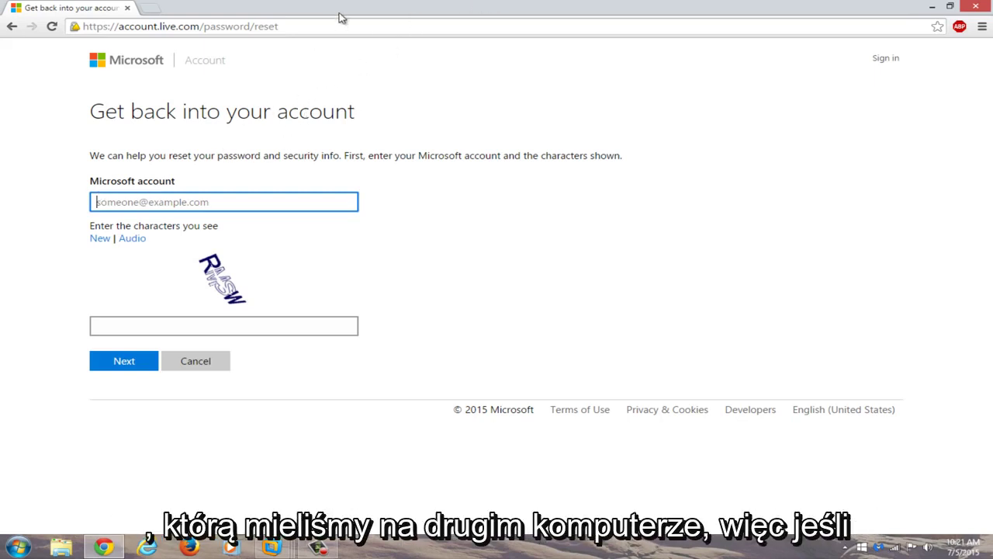
key("super+Left")
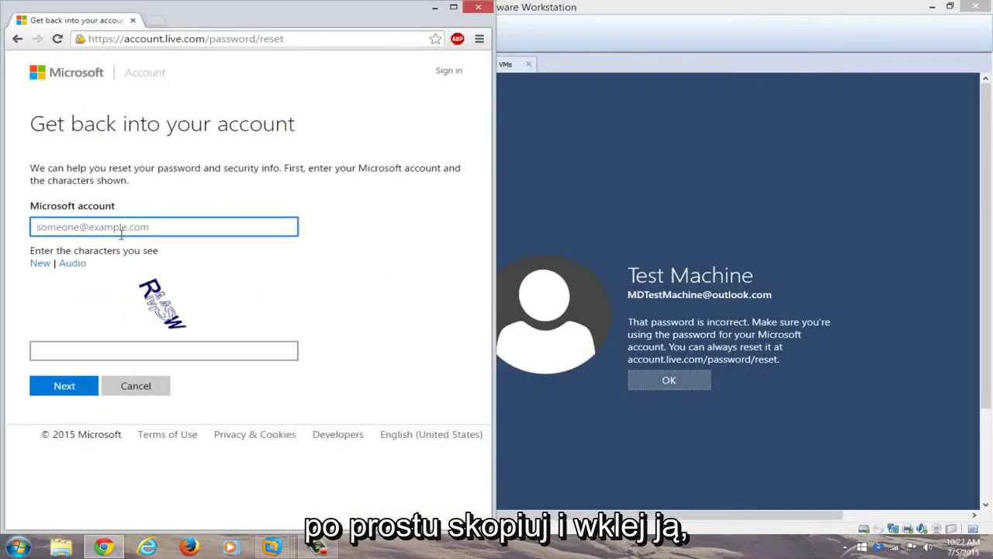
Step: Submit the locked account's address and the captcha characters, then pick the email verification option
left_click(124, 225)
left_click(101, 244)
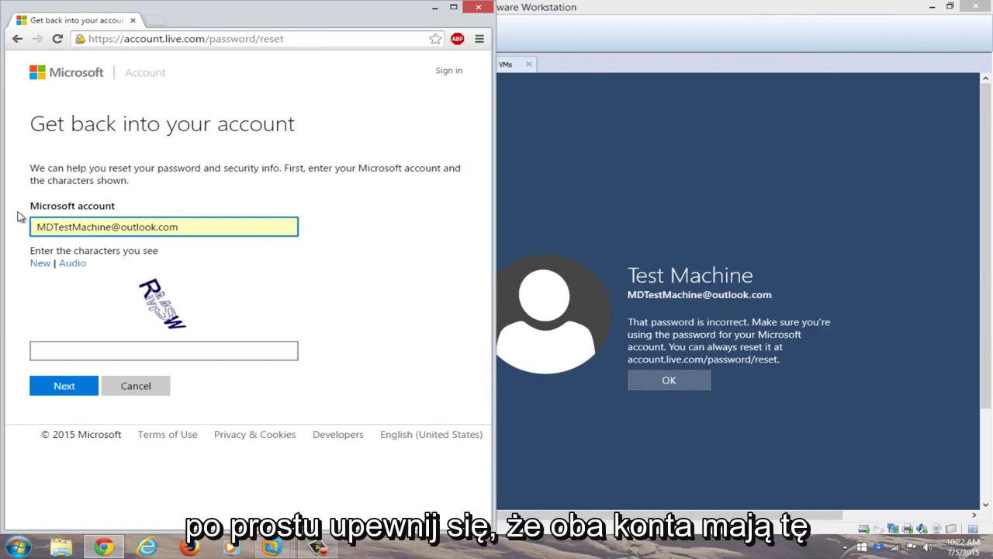
left_click(93, 348)
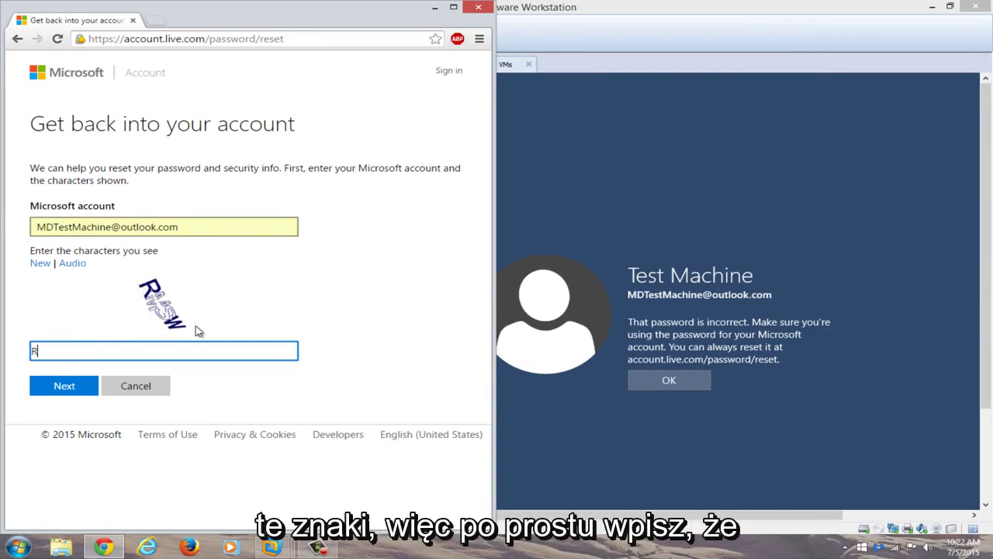
type("RMSW")
left_click(65, 386)
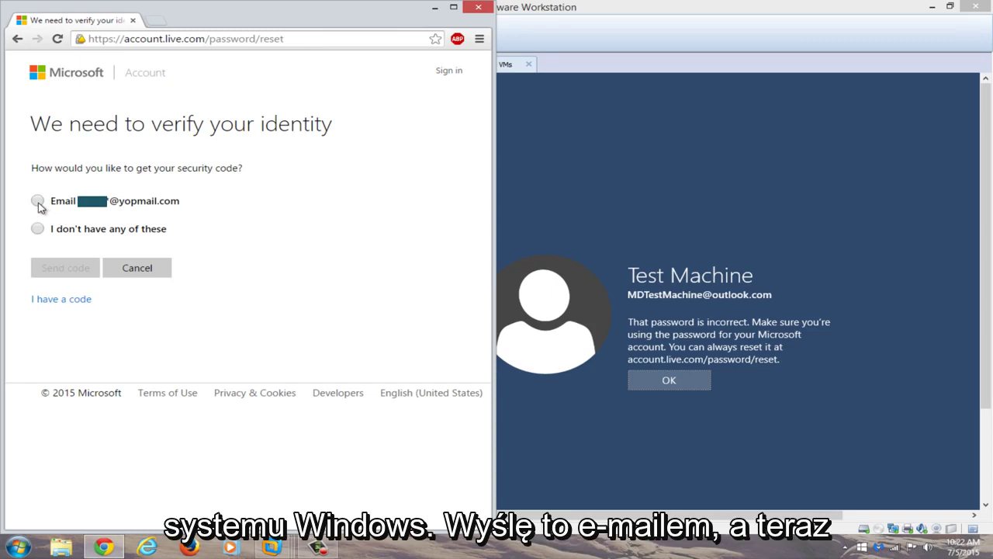
left_click(37, 201)
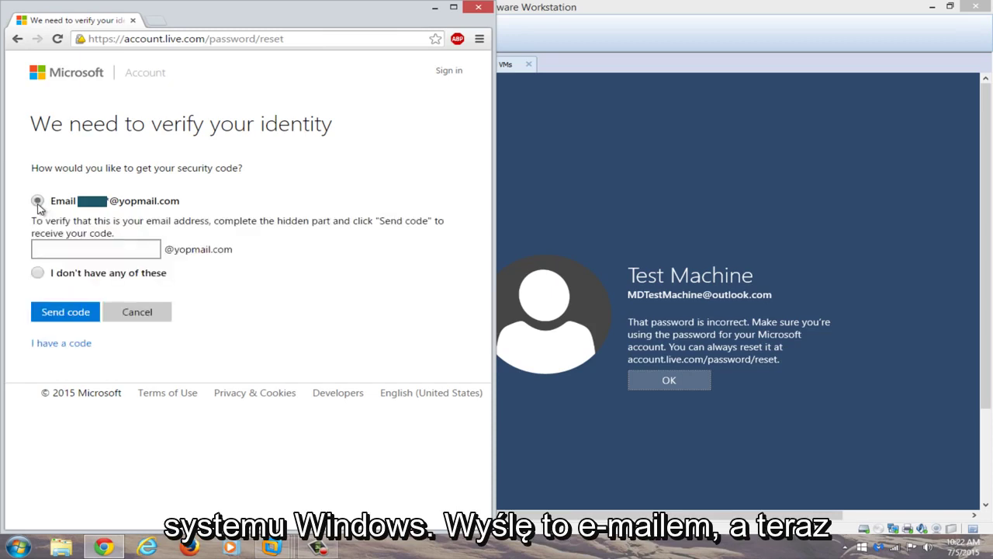
Step: Complete the hidden part of the backup yopmail address and send the security code
left_click(56, 248)
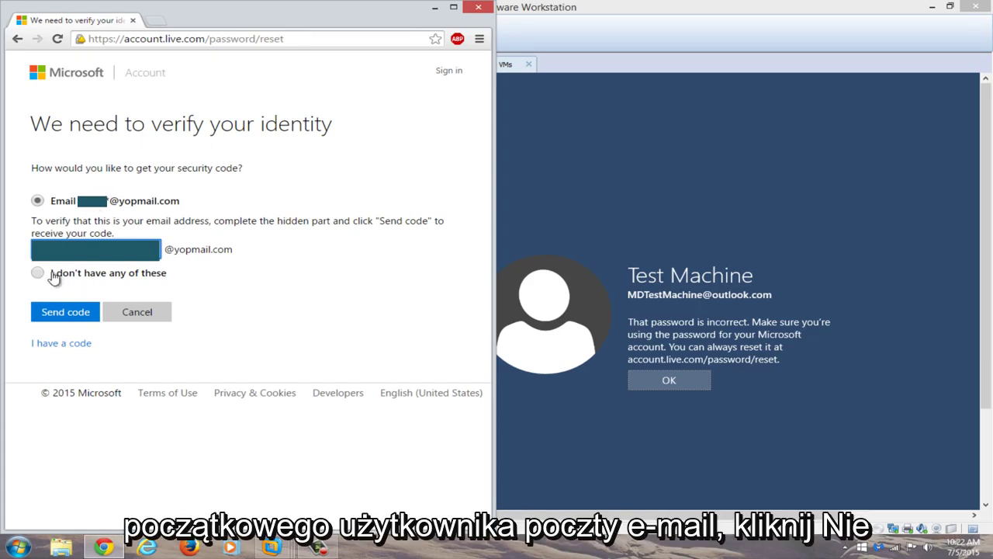
left_click(53, 319)
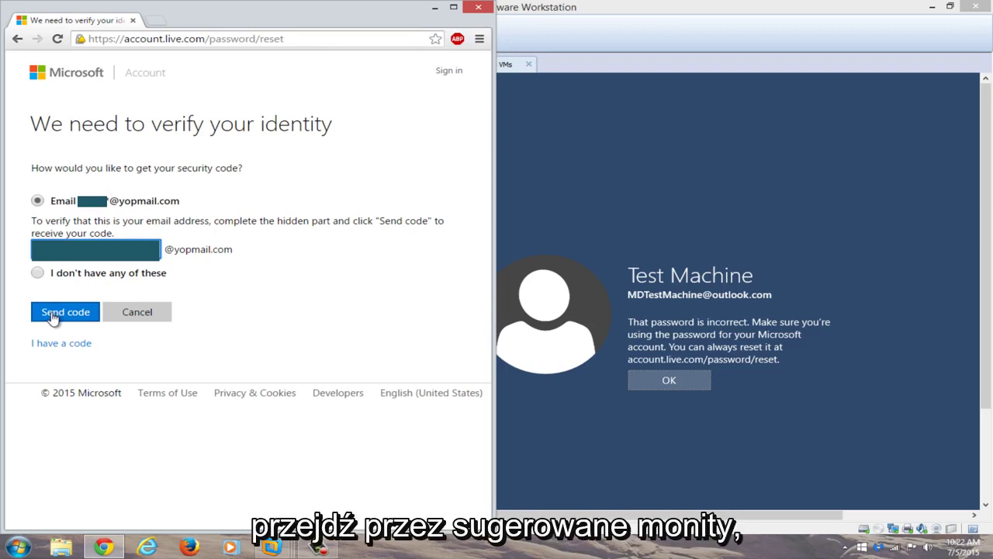
left_click(54, 308)
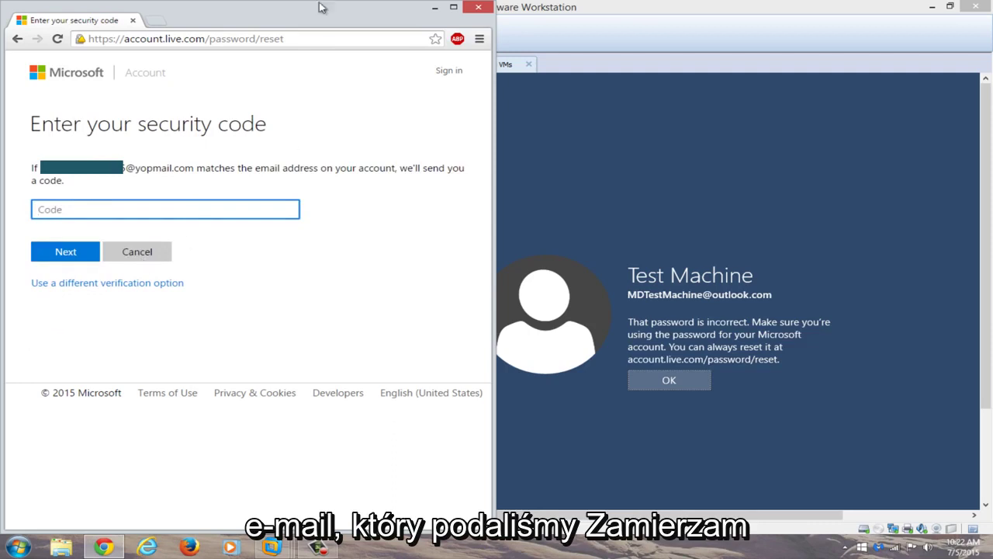
Step: Open YOPmail in a new tab and check the backup address's inbox in a maximized window
left_click(155, 22)
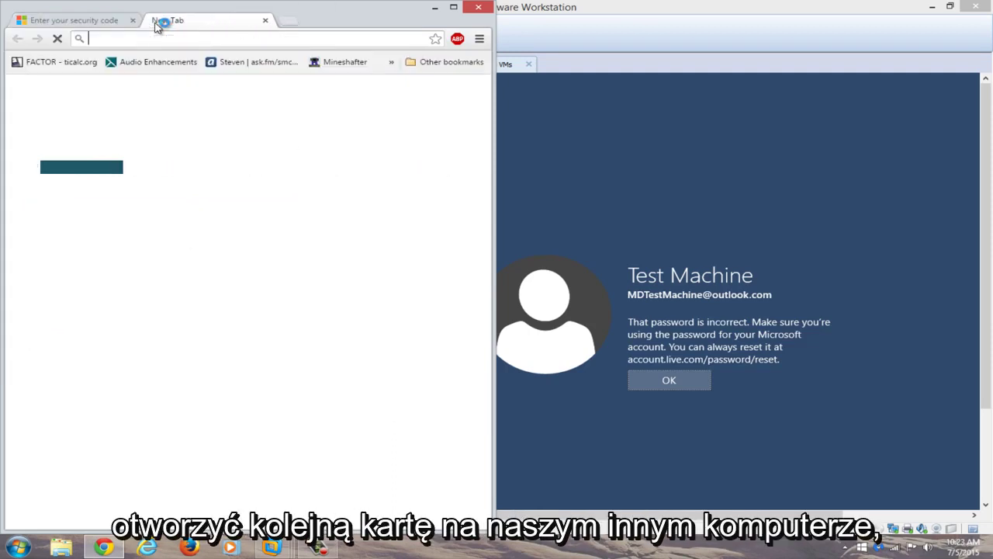
type("yopmail.com")
key("Return")
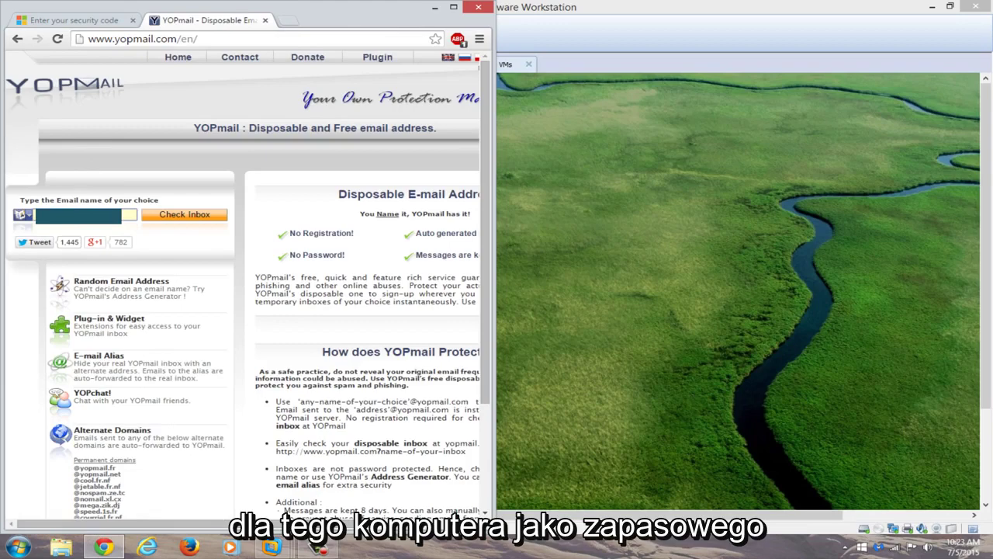
left_click(765, 262)
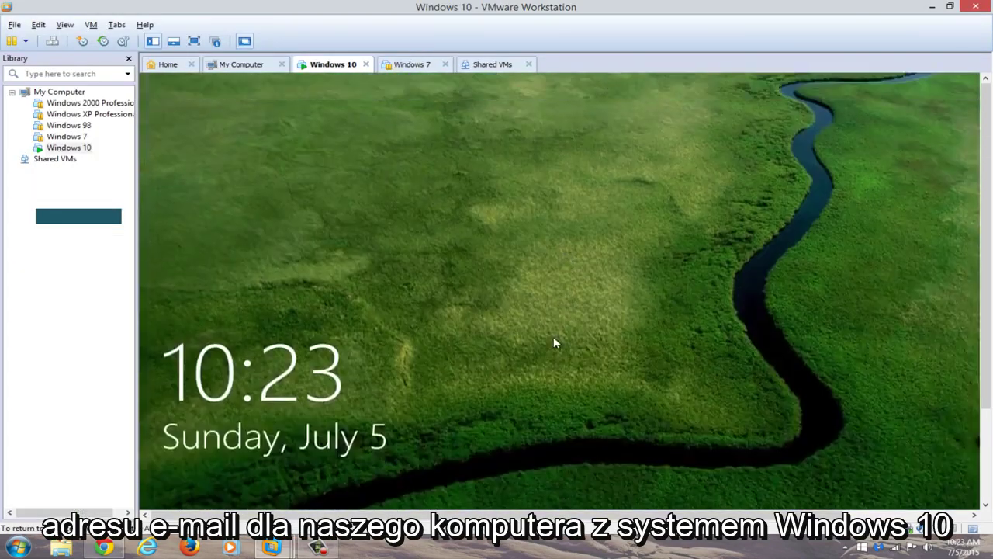
left_click(553, 341)
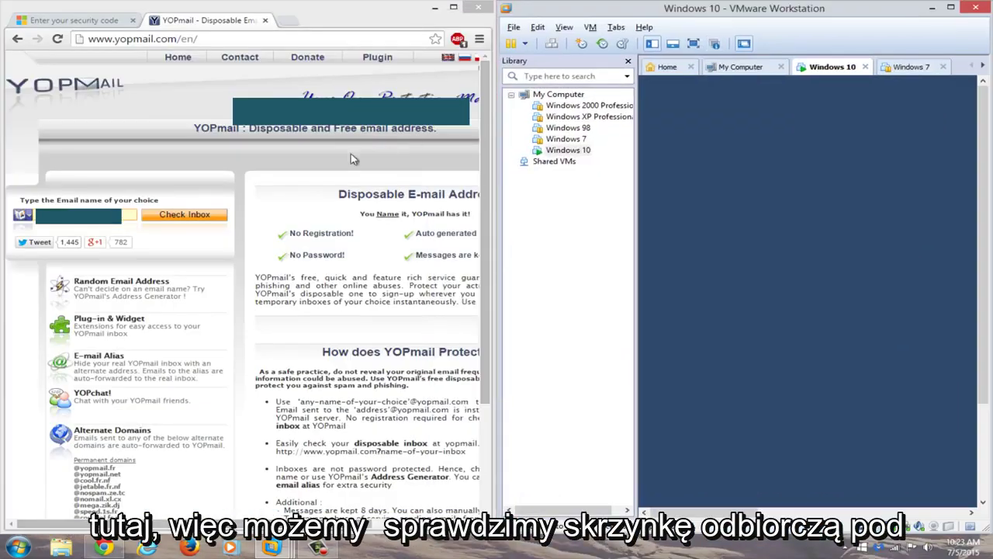
left_click(184, 214)
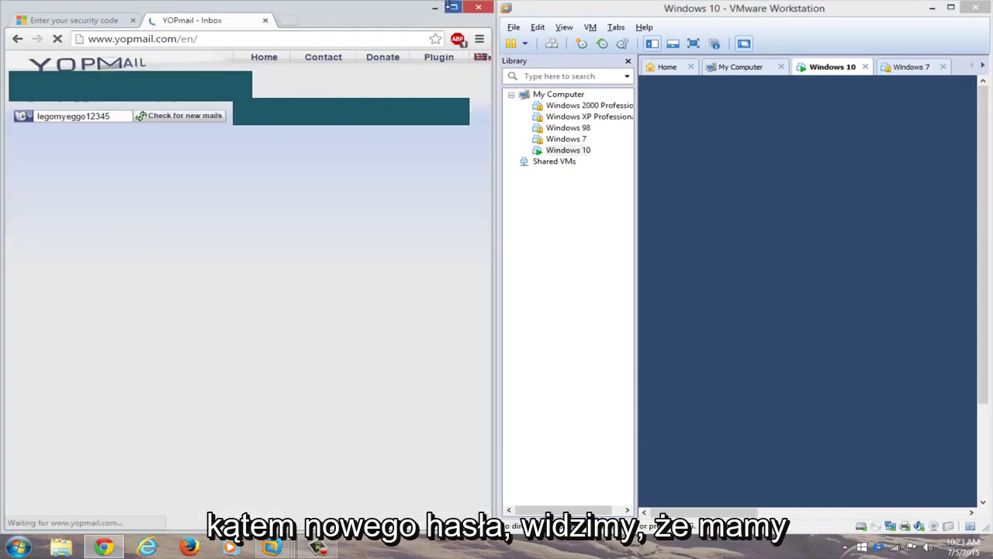
left_click(452, 6)
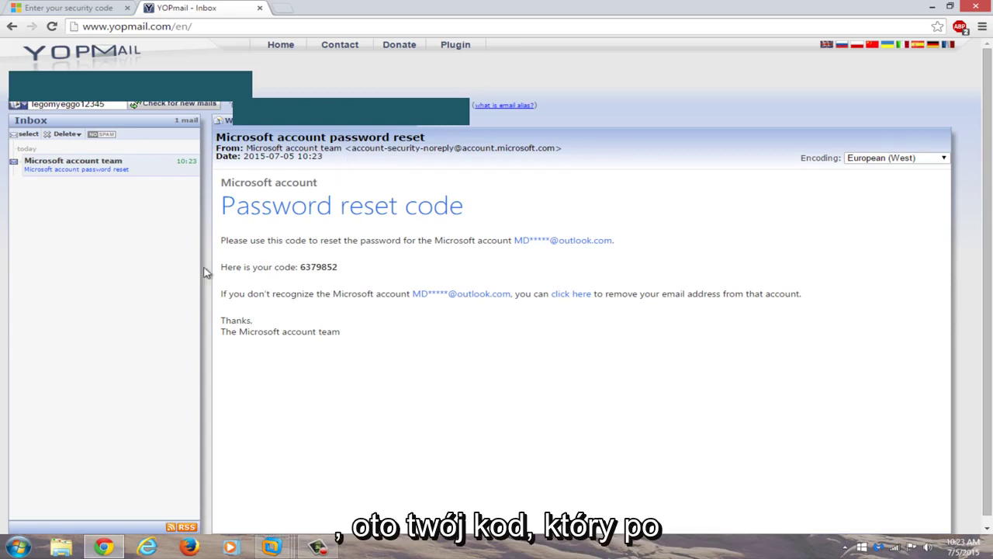
Step: Copy the reset code from the Microsoft email and go back to the security-code tab
left_click_drag(351, 269, 298, 267)
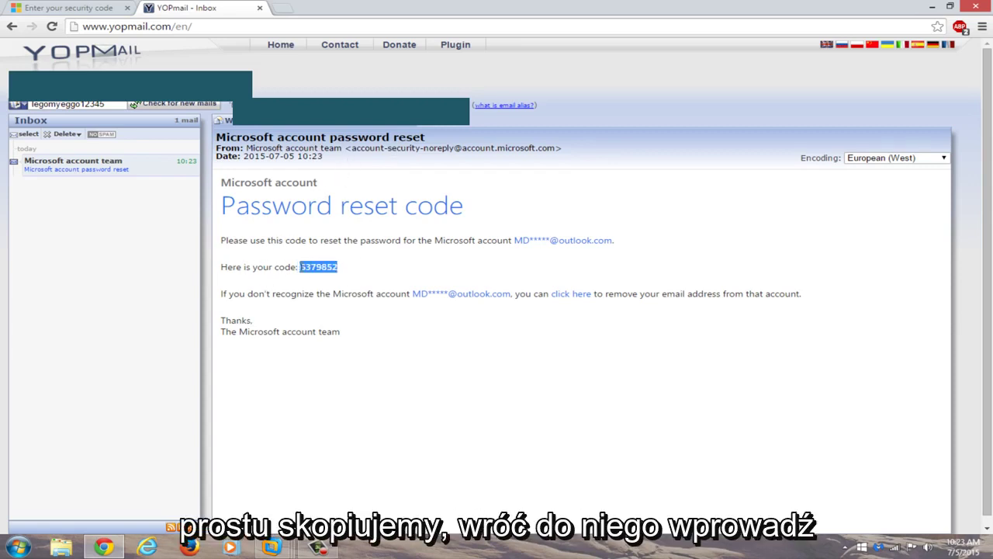
right_click(307, 267)
left_click(326, 276)
left_click(26, 7)
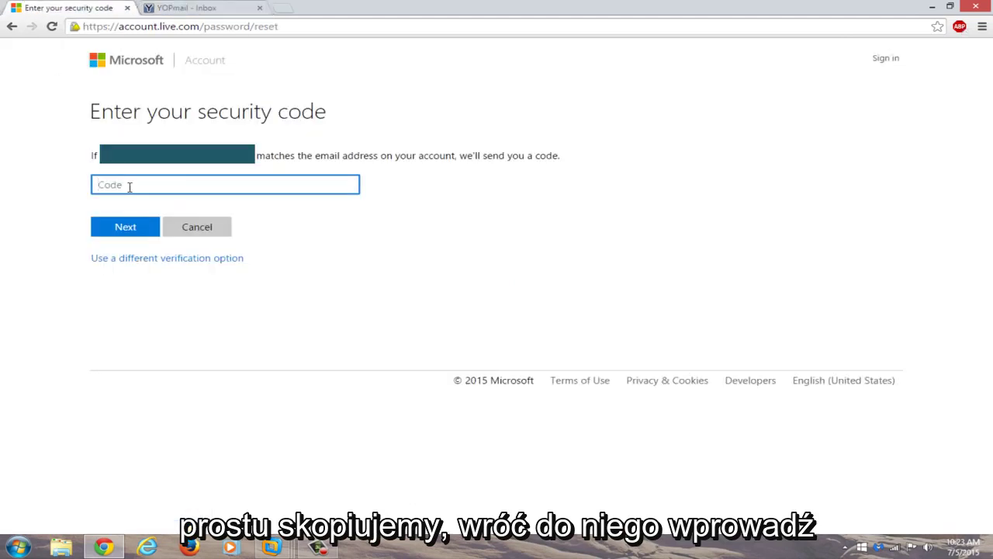
Step: Paste the emailed code, then enter and confirm a new account password
key("ctrl+v")
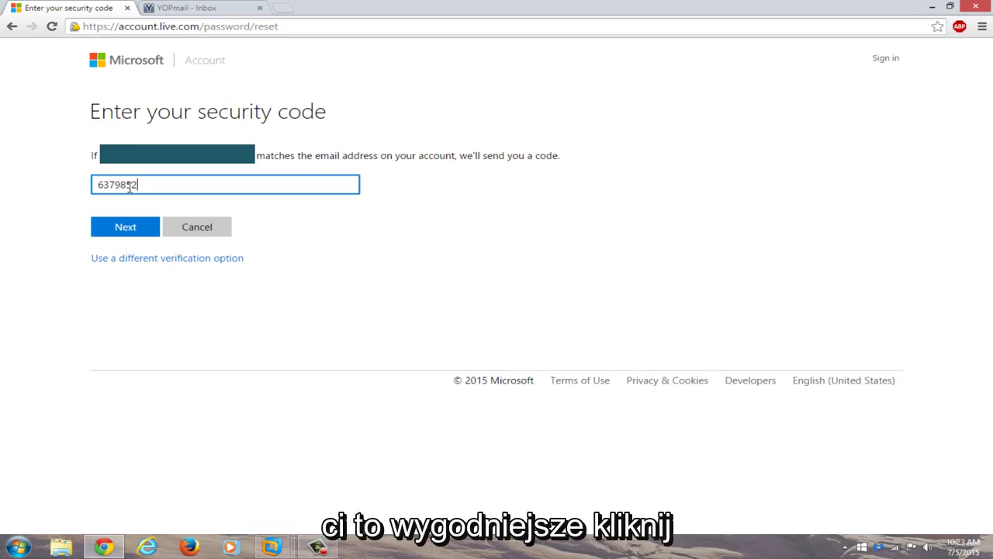
left_click(126, 227)
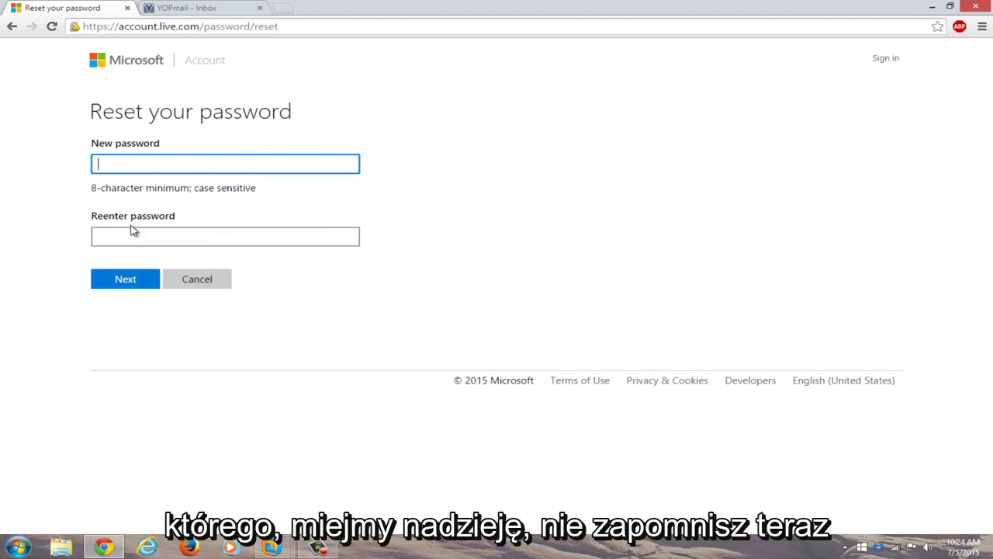
type("•••••••••••••")
left_click(120, 232)
type("•")
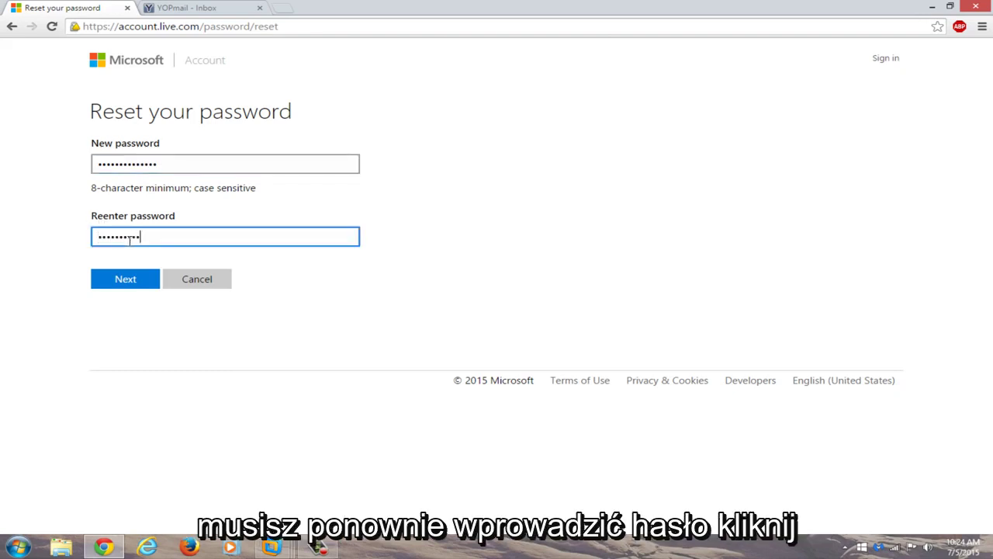
left_click(117, 280)
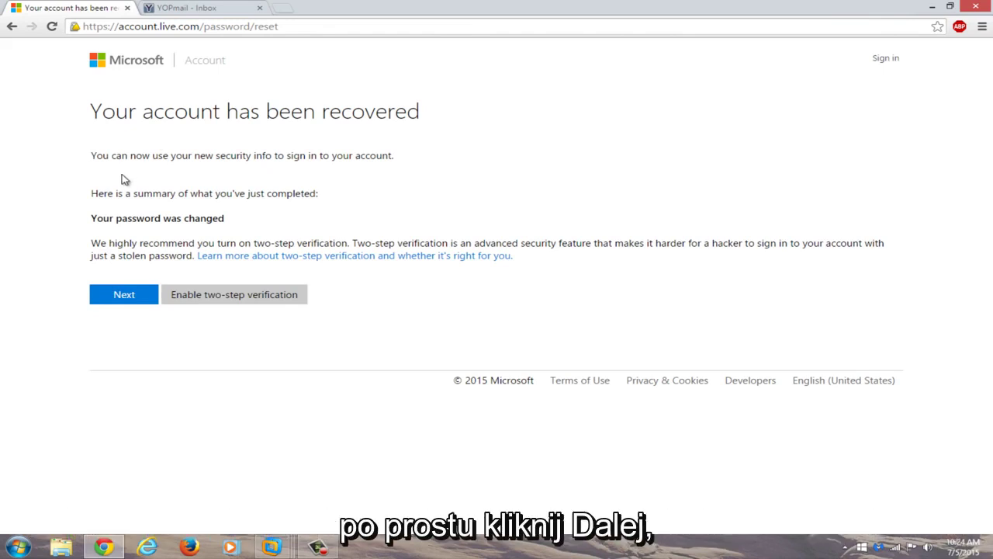
Step: Continue to Sign in and enter the account's outlook.com address, fixing a wrong paste and typos
left_click(110, 298)
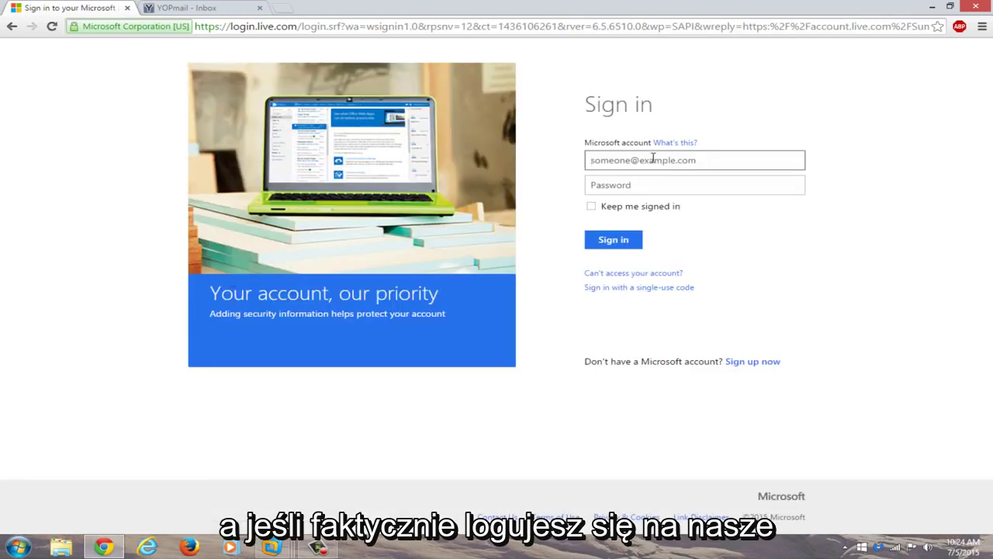
key("ctrl+v")
key("ctrl+a")
key("BackSpace")
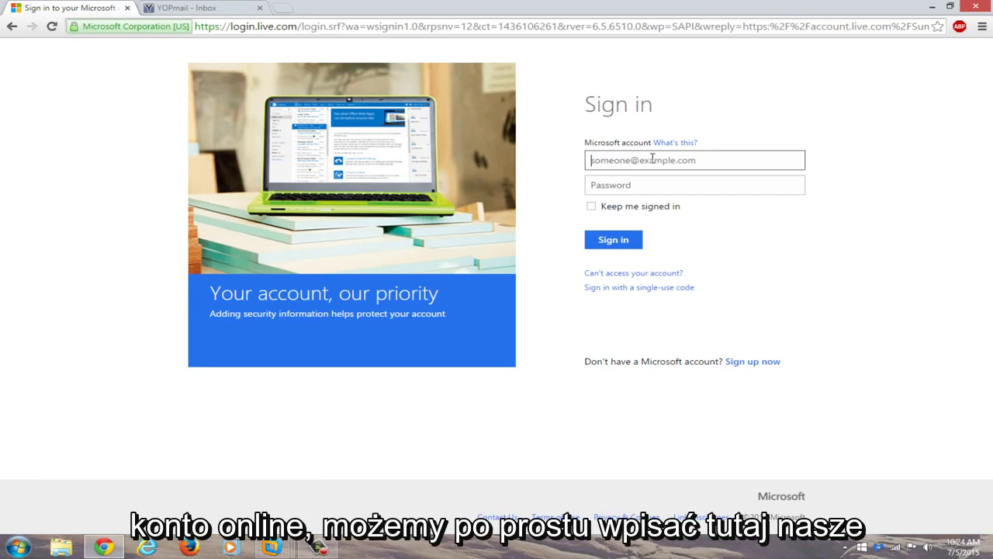
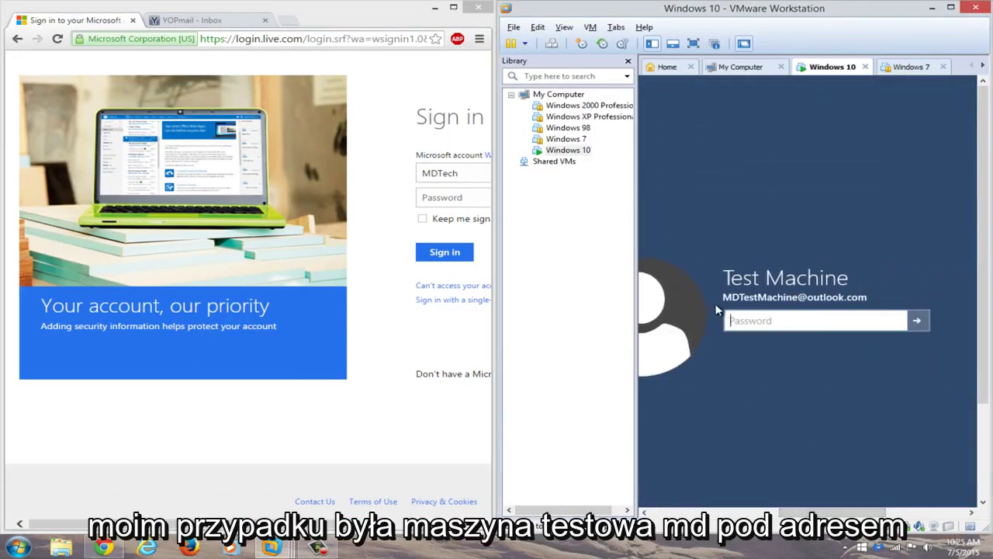
left_click_drag(186, 524, 292, 524)
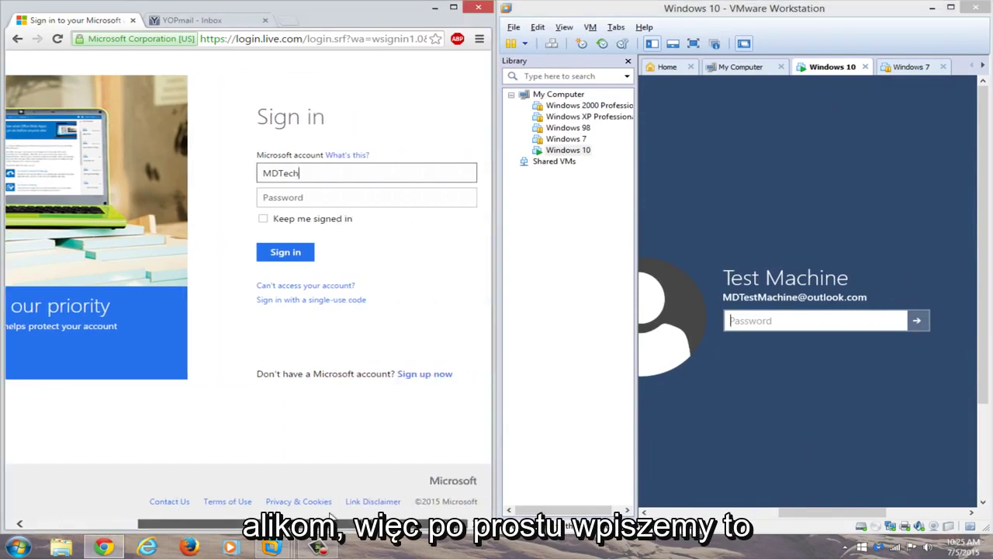
left_click(306, 173)
key("ctrl+a")
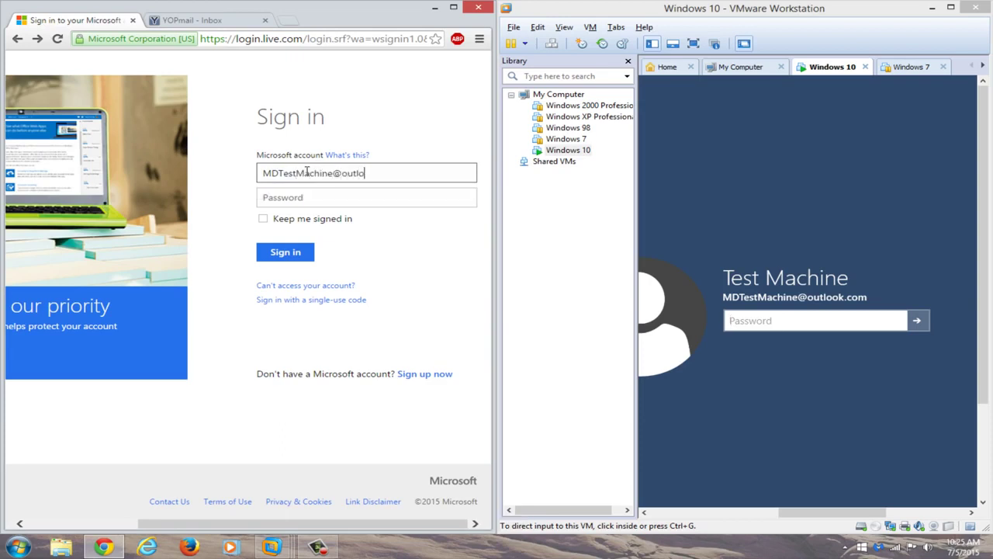
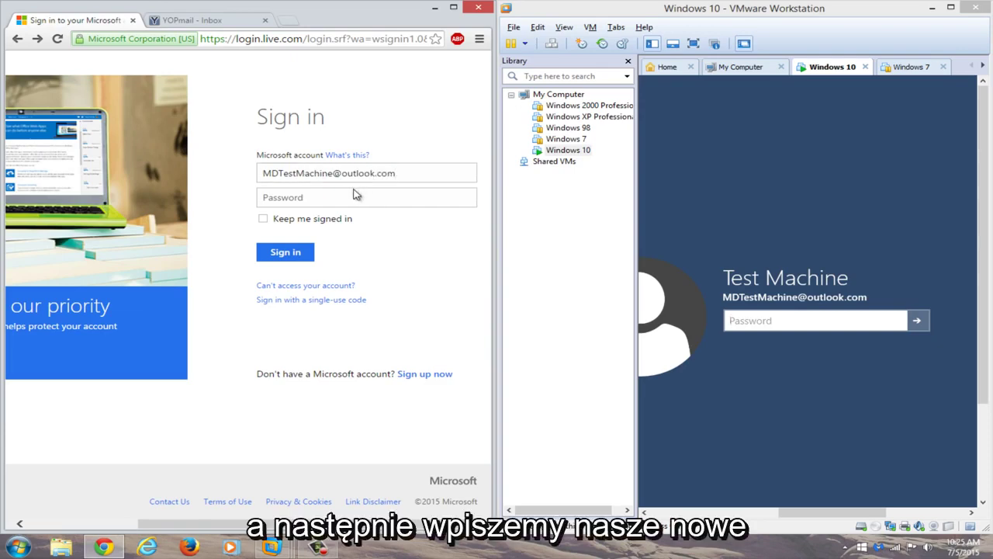
Step: Sign in with the new password and decline Chrome's offer to save it
left_click(365, 204)
type("••••")
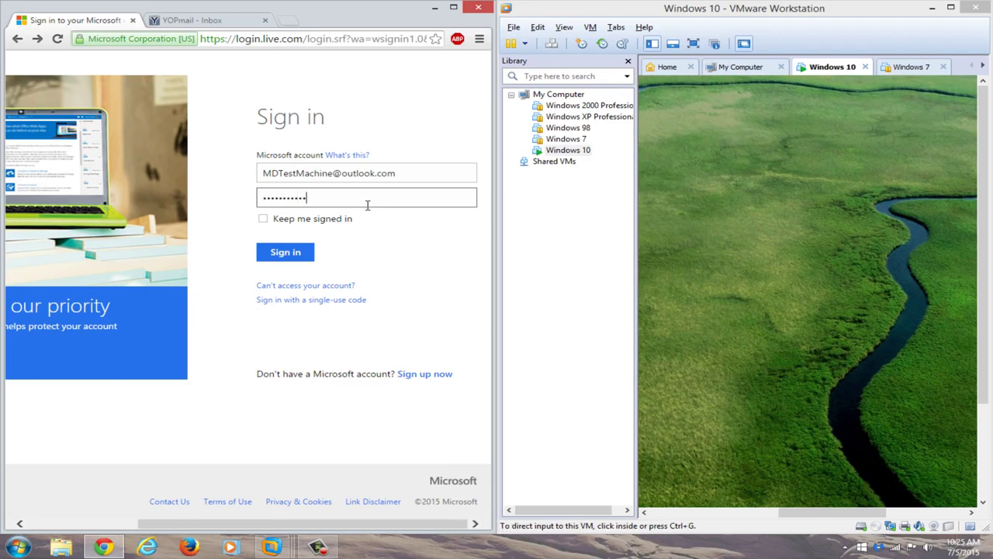
key("Return")
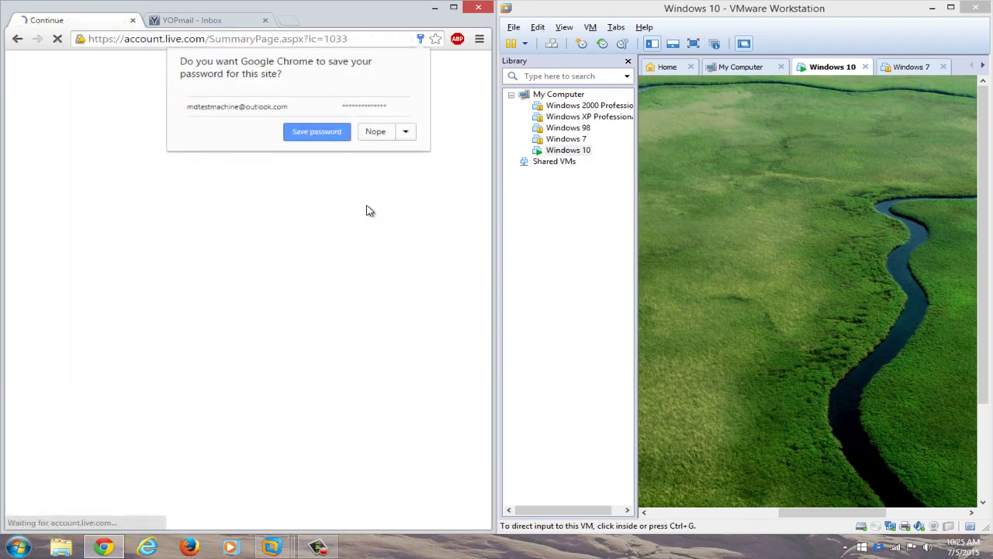
left_click(322, 254)
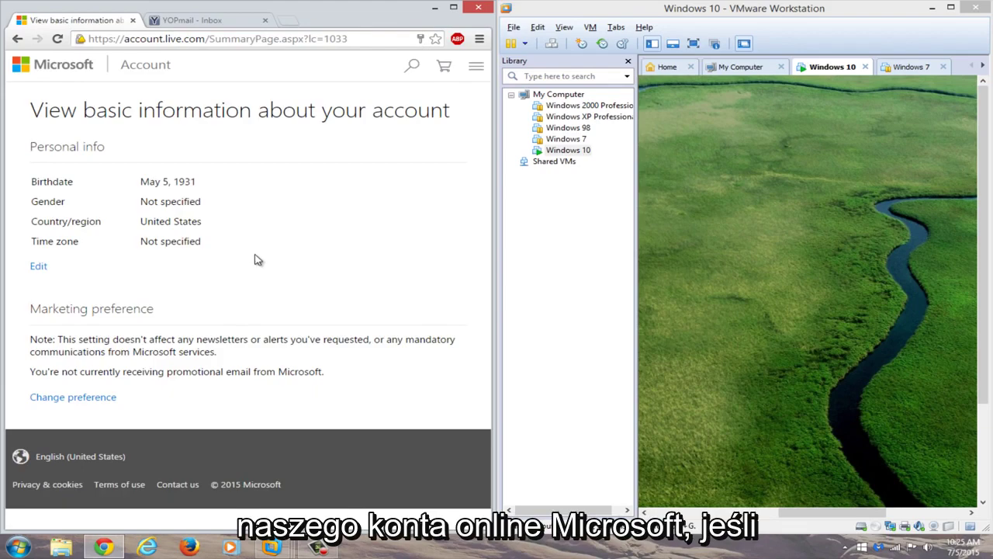
Step: Maximize VMware, go full screen, and log in to Windows 10 with the new password
left_click(951, 8)
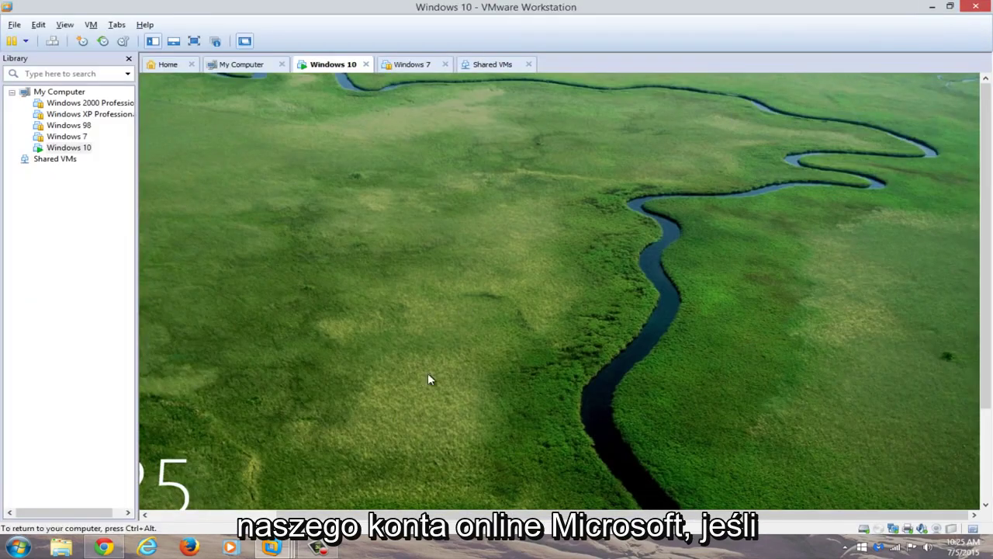
left_click(194, 40)
left_click(541, 130)
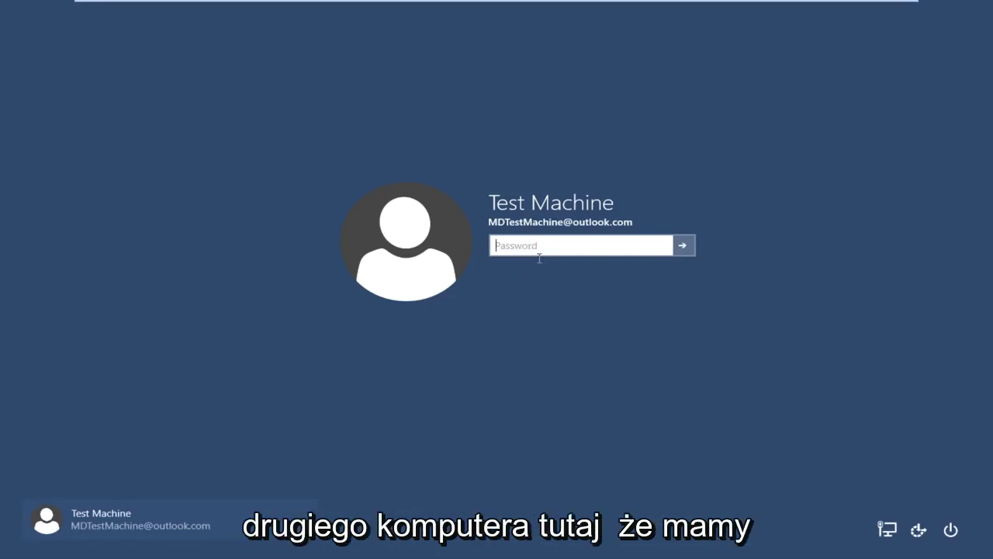
type("••")
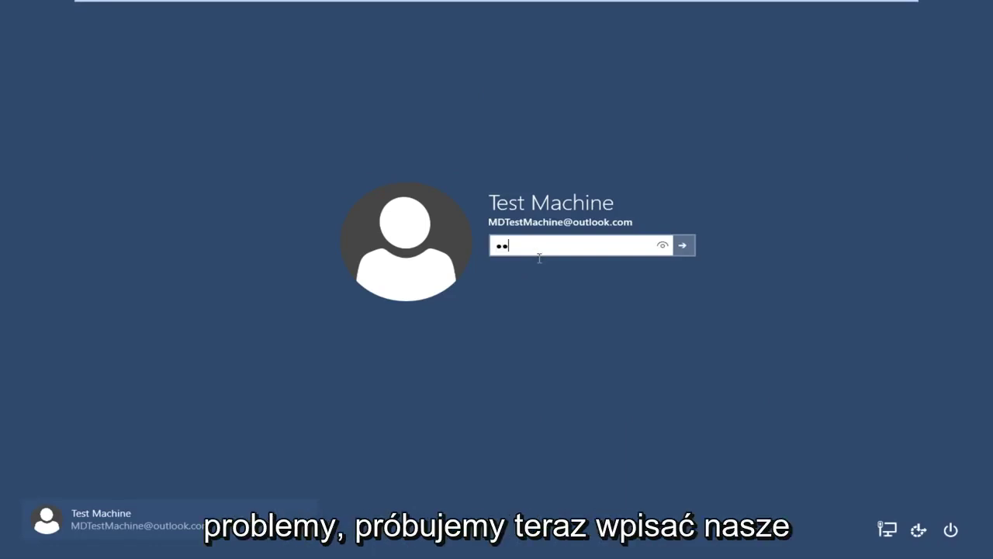
type("•••••••••")
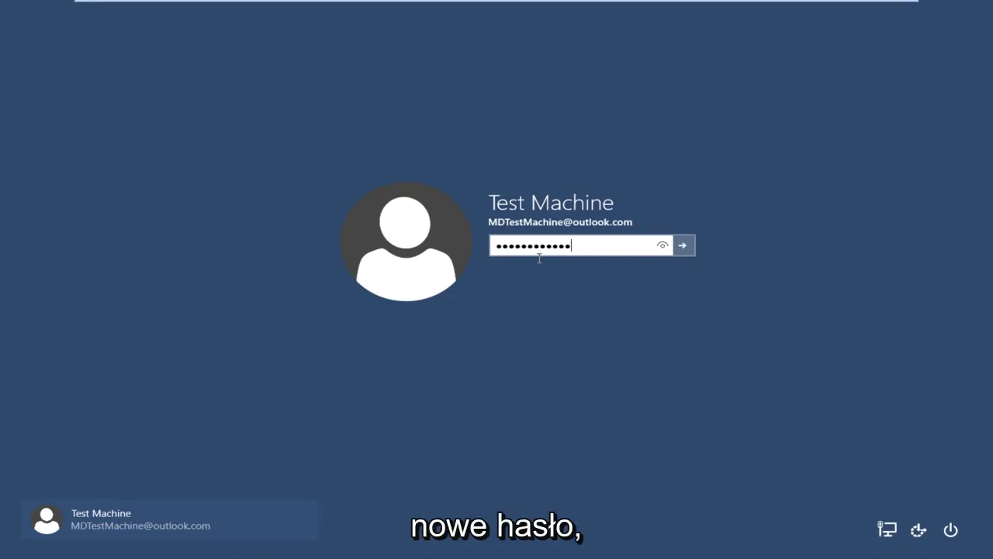
key("Return")
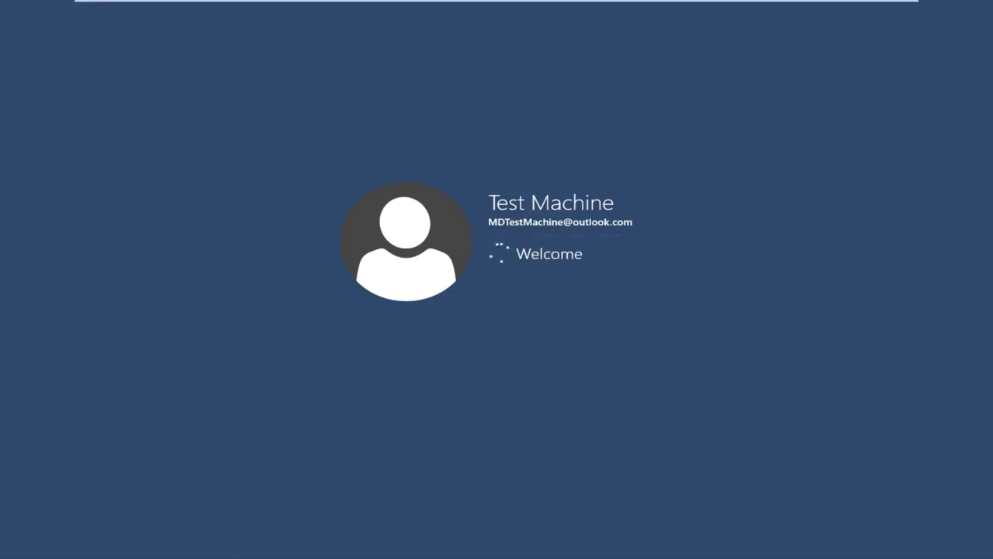